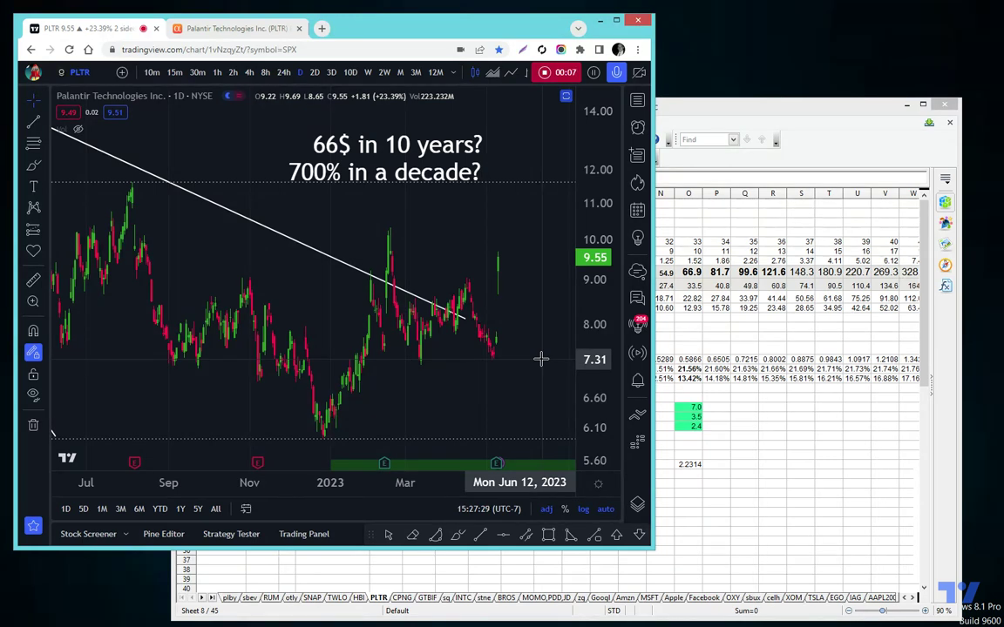
Zoom the PLTR daily chart in and out to review its trendline
scroll(533, 352, up, 2)
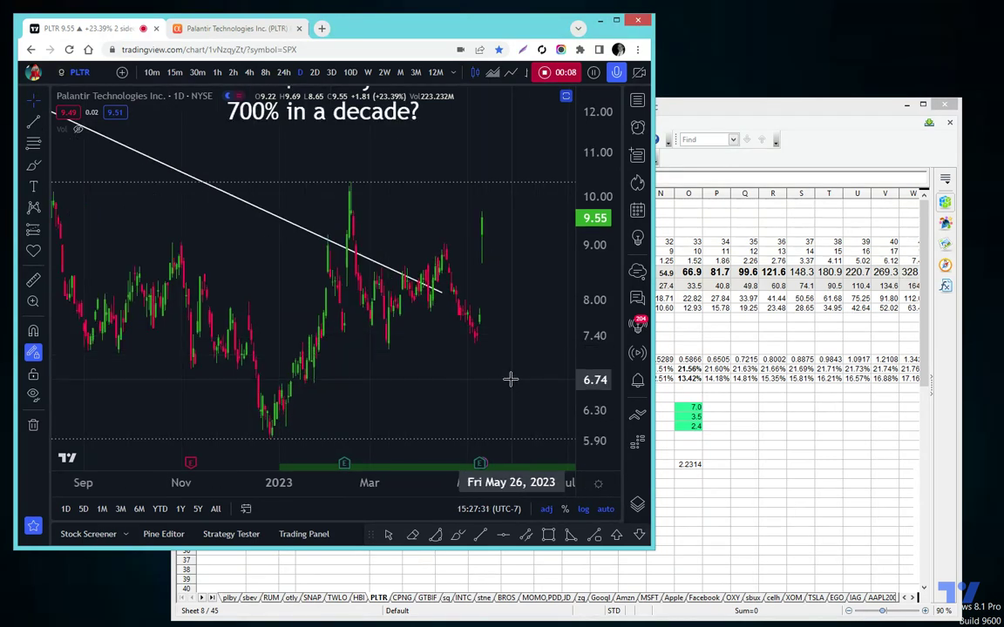
scroll(514, 356, down, 2)
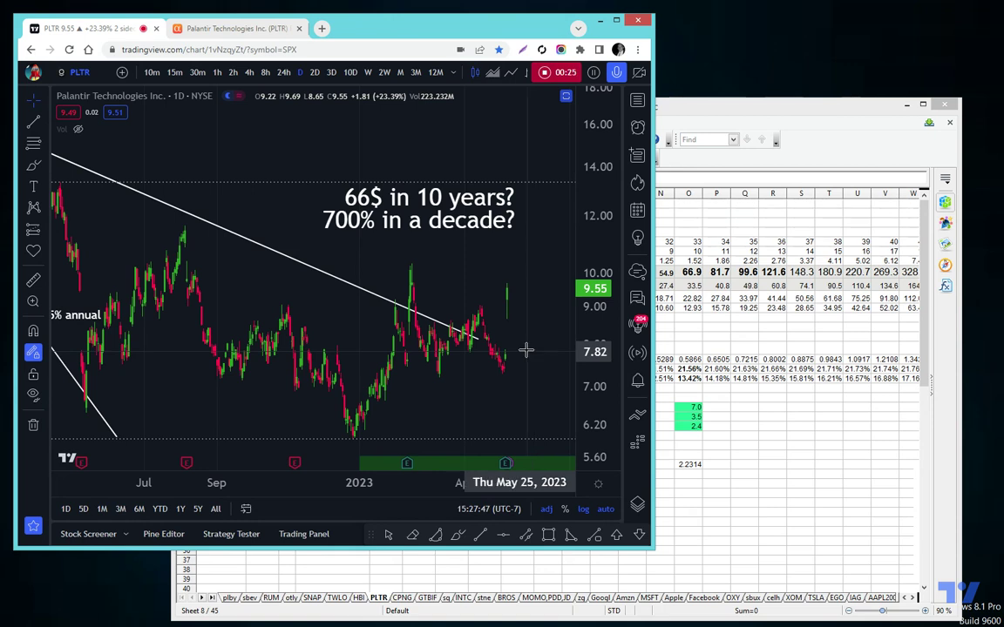
scroll(505, 343, up, 1)
scroll(505, 343, down, 1)
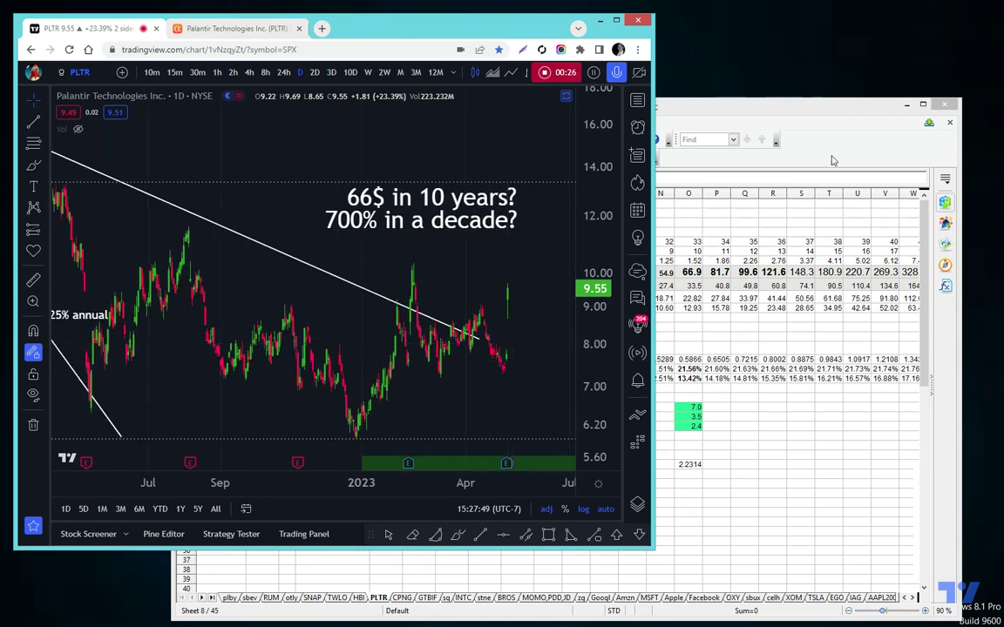
Glance at the valuation spreadsheet, then go to Seeking Alpha's PLTR EPS estimates page
key(alt+Tab)
click(405, 33)
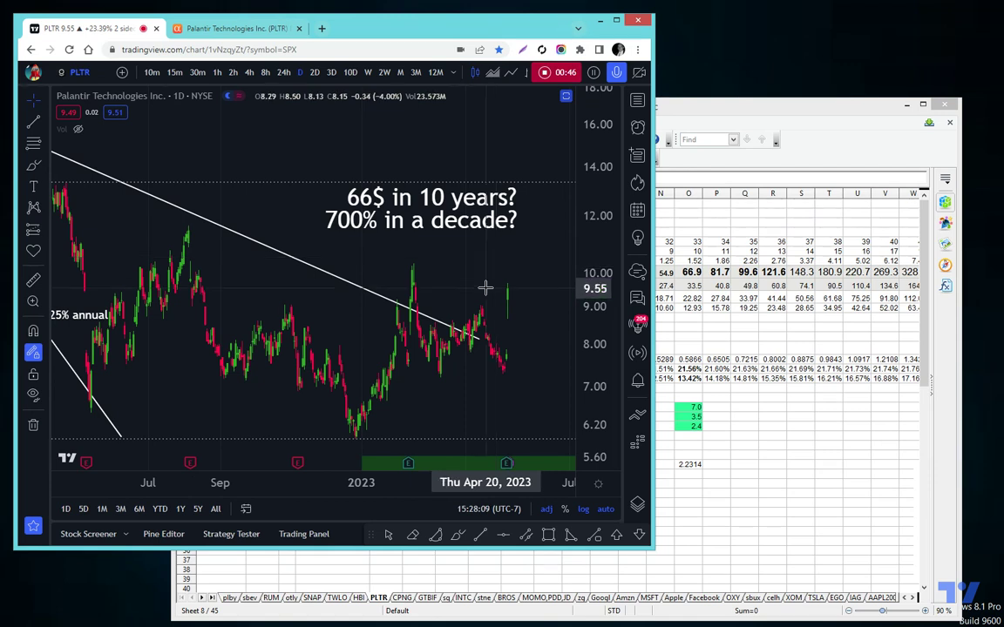
click(236, 29)
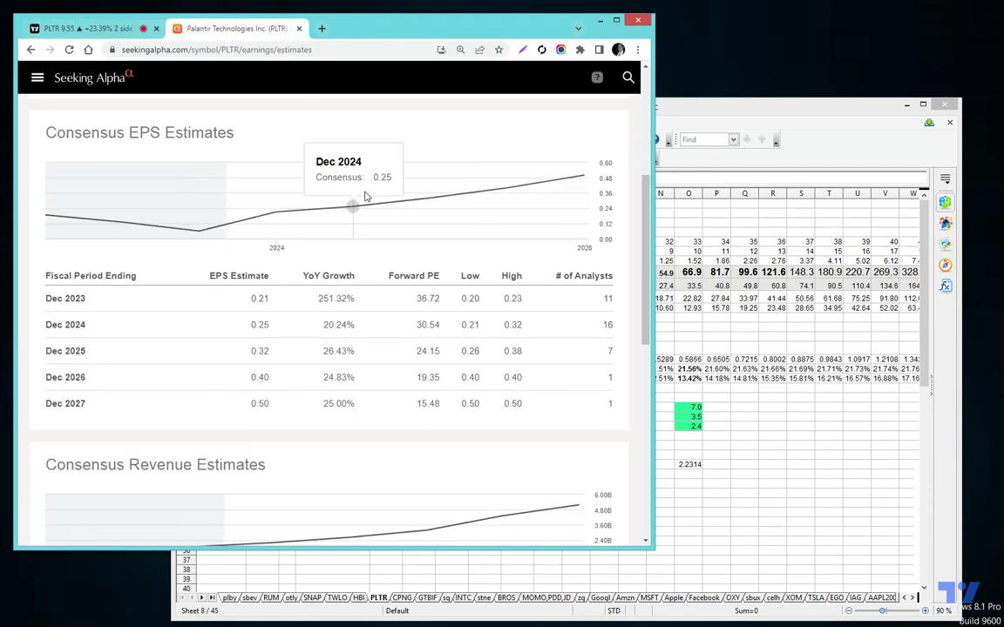
Review PLTR's annual EPS estimates through Dec 2027, then bring the valuation spreadsheet forward
scroll(365, 202, up, 5)
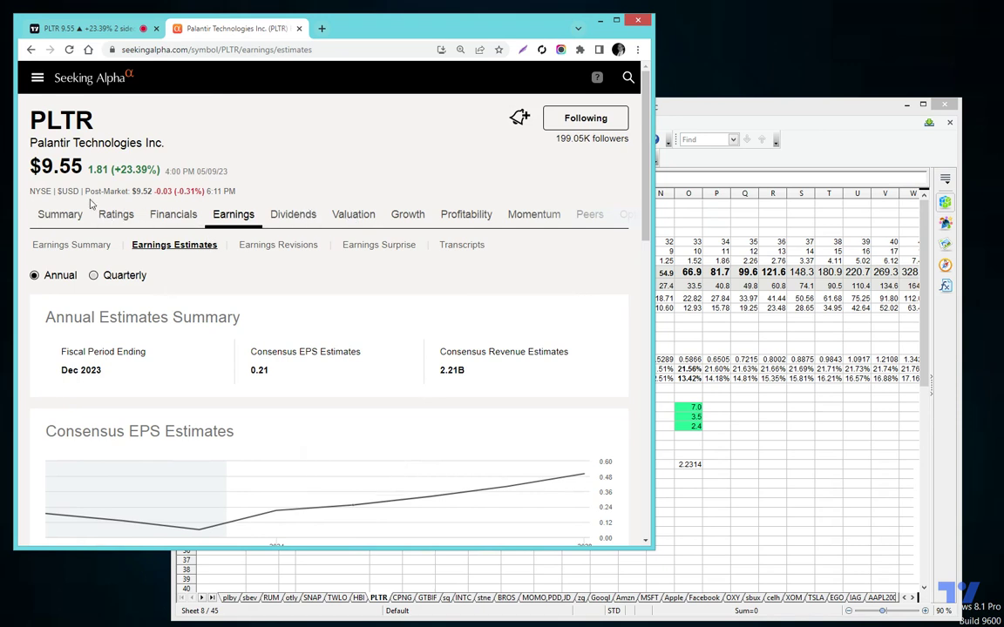
scroll(346, 279, down, 4)
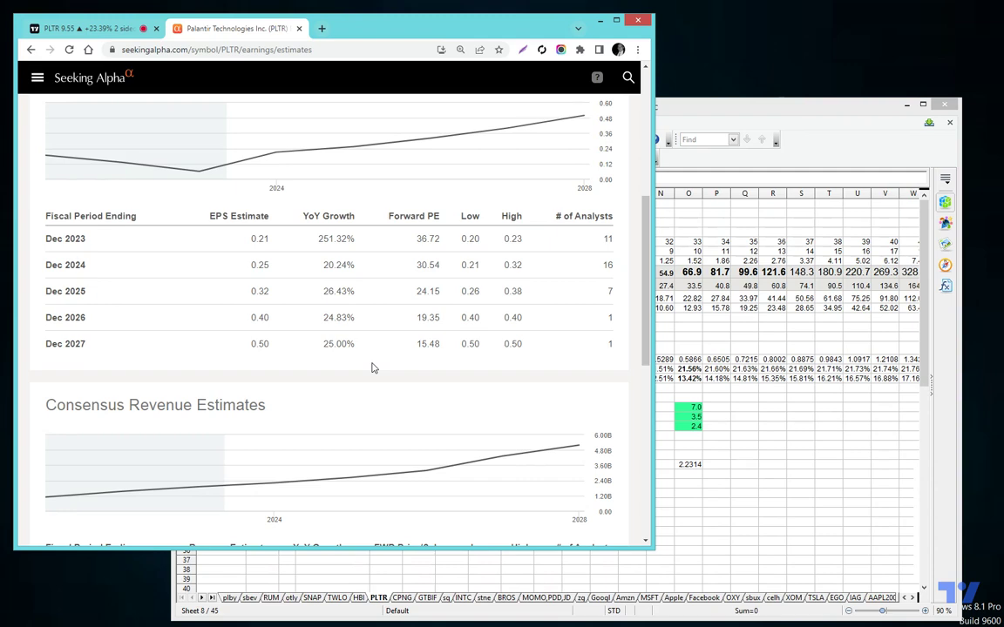
drag(747, 109, 657, 92)
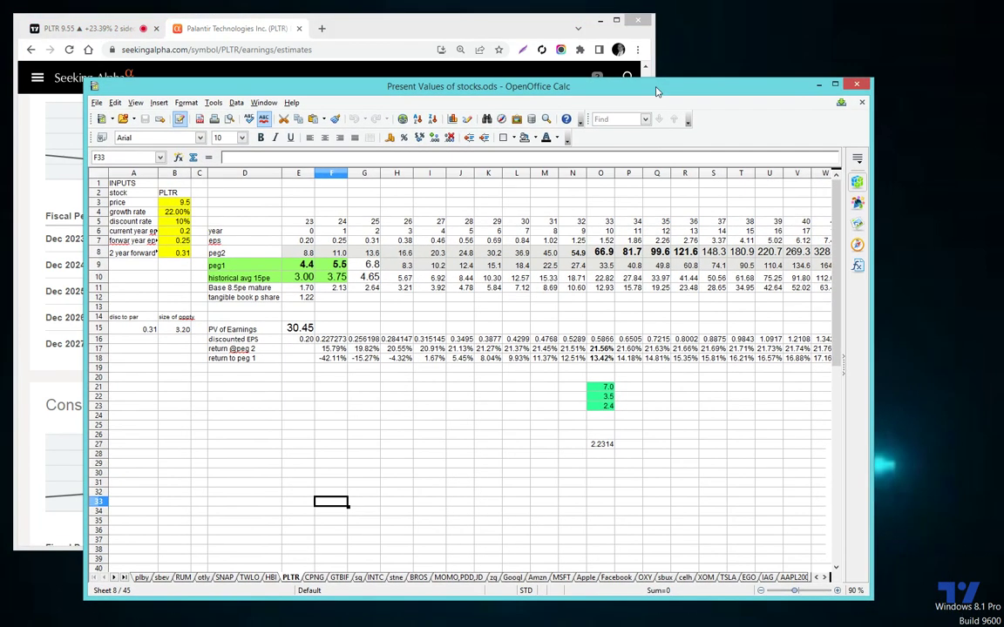
click(460, 445)
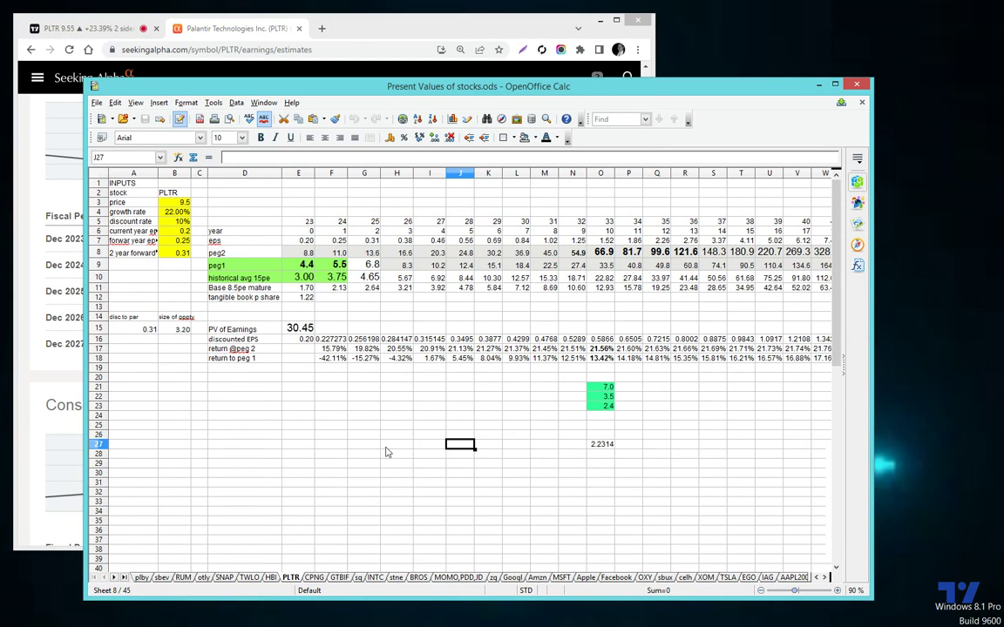
click(179, 211)
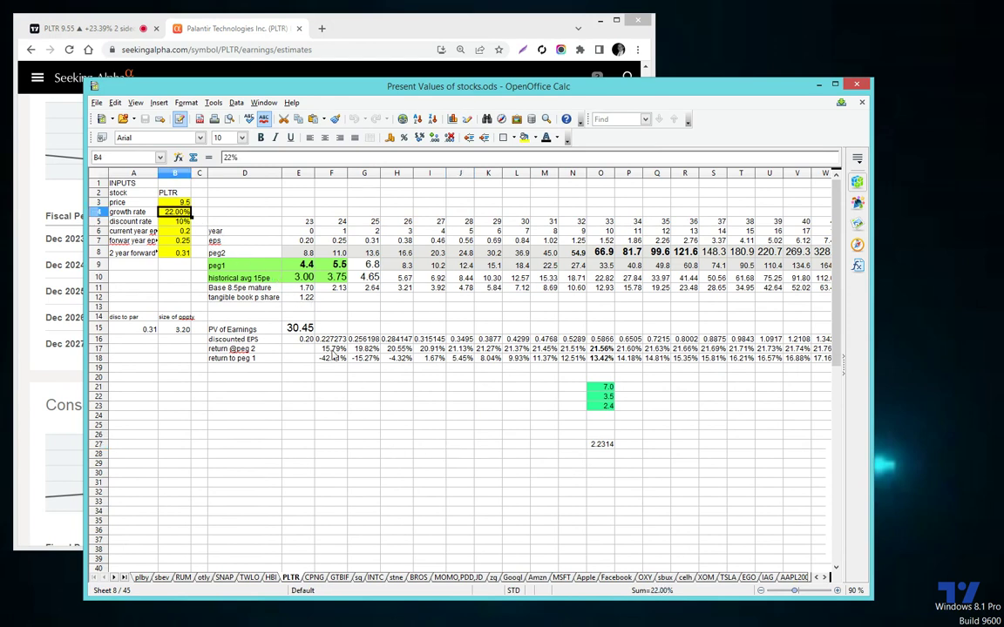
ctrl+scroll(333, 355, up, 2)
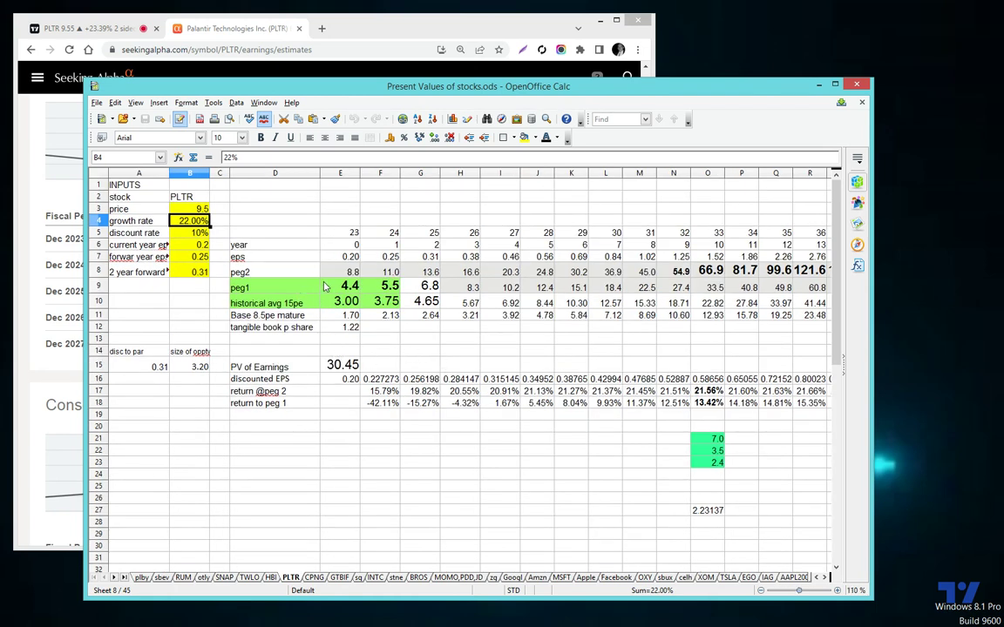
click(340, 257)
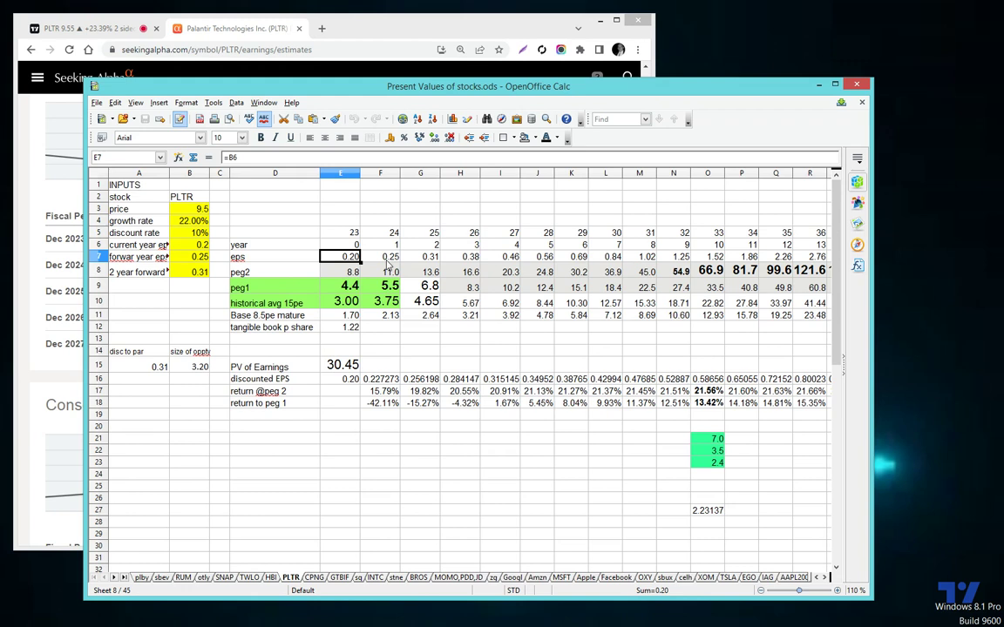
click(380, 257)
click(422, 259)
click(460, 258)
click(498, 258)
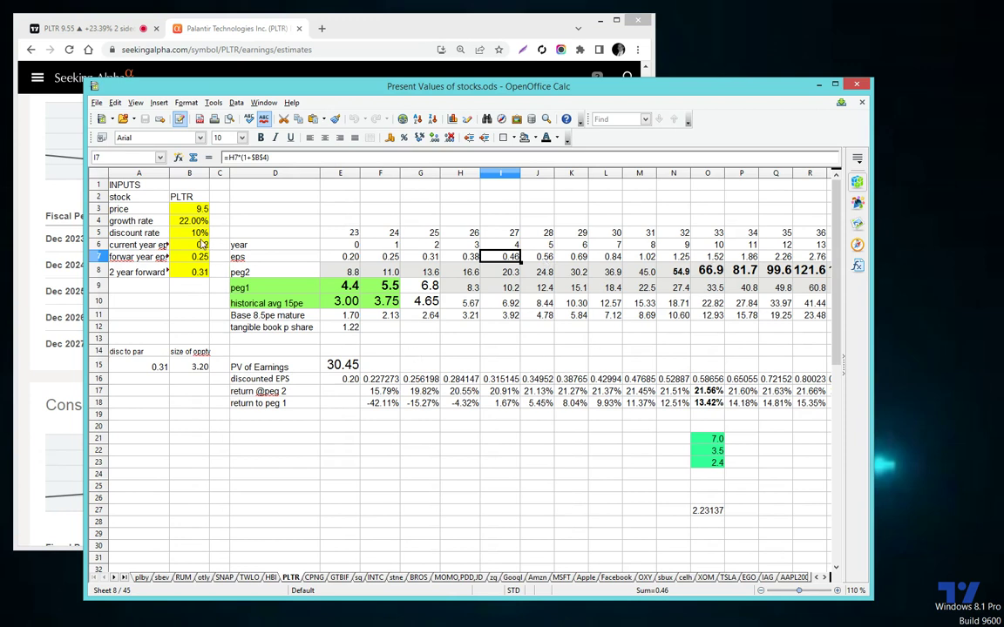
click(186, 232)
click(335, 365)
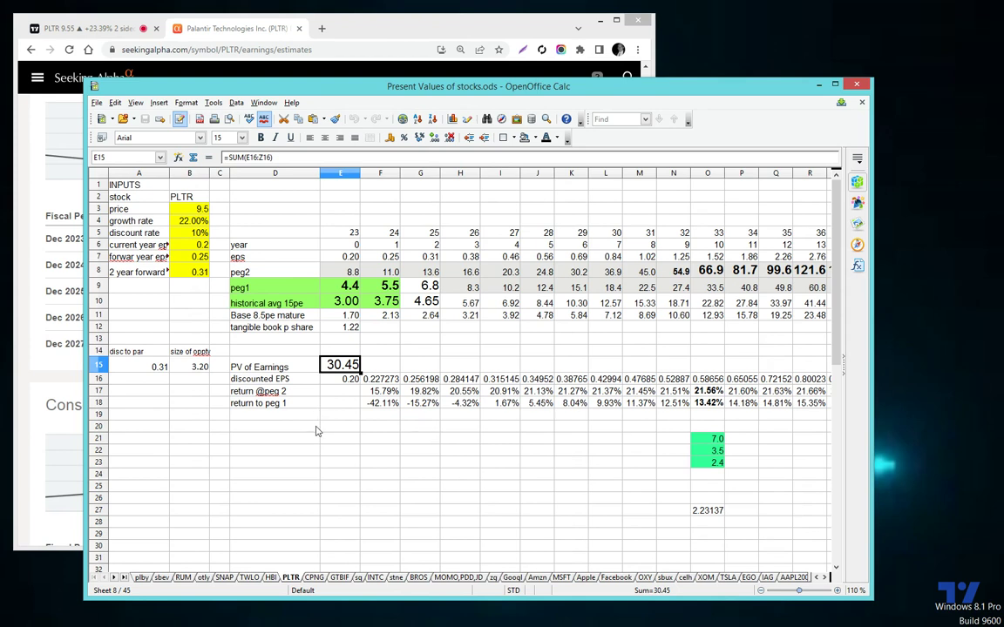
click(190, 208)
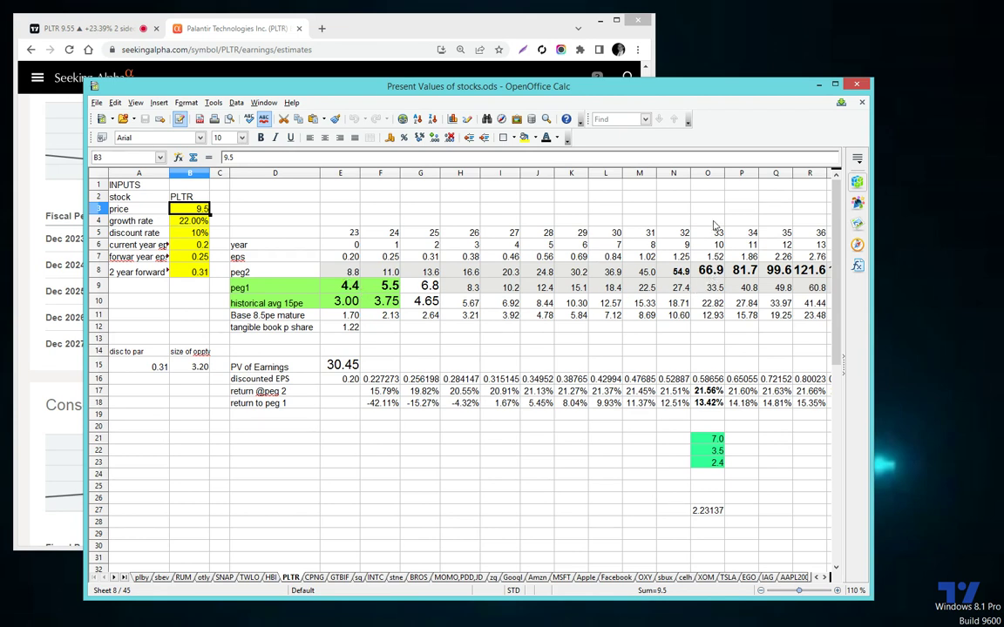
click(716, 234)
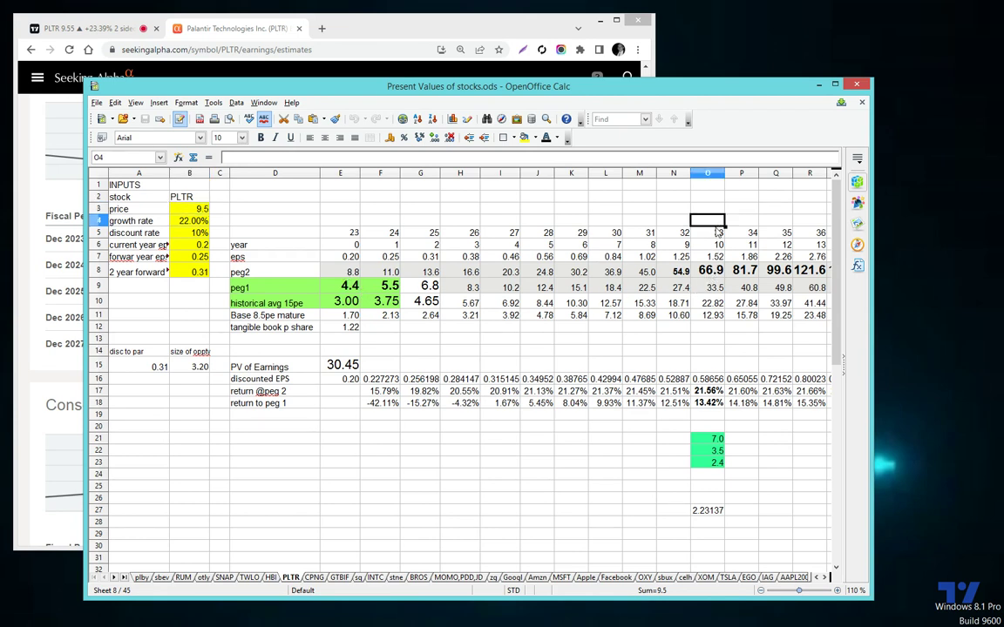
click(713, 272)
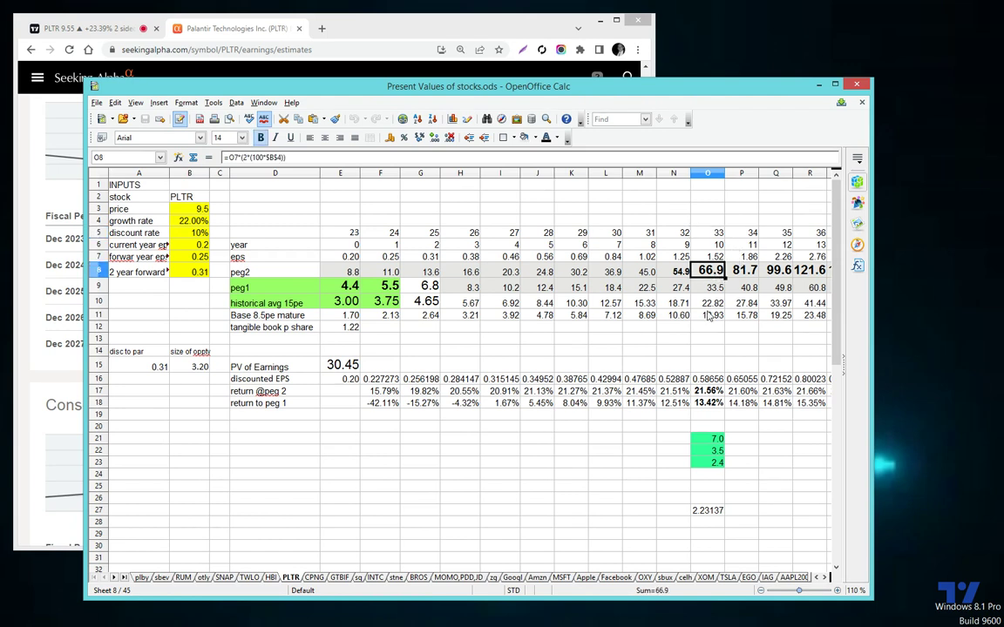
click(713, 287)
click(713, 288)
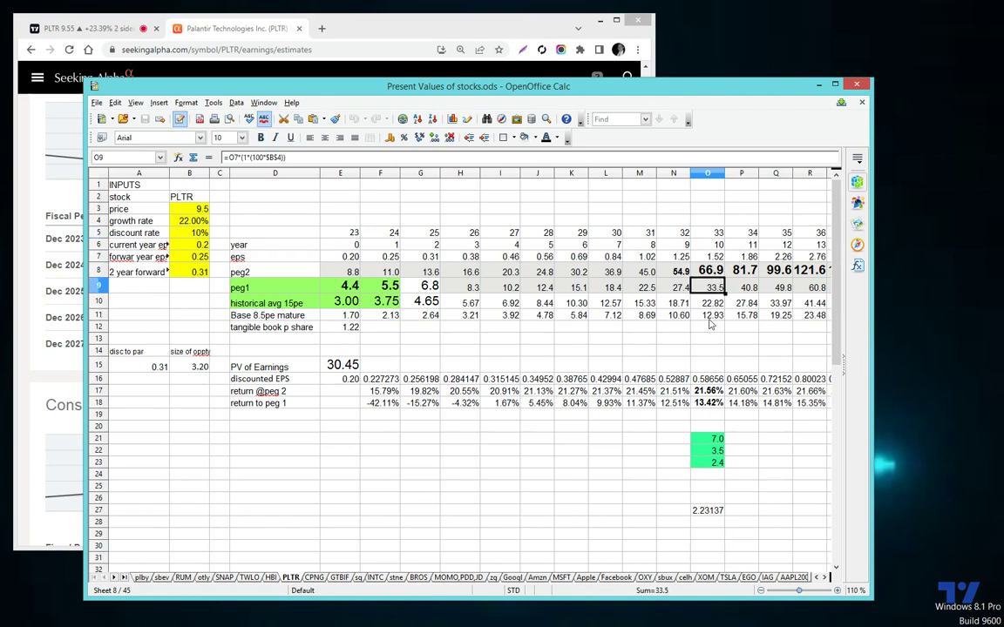
click(712, 272)
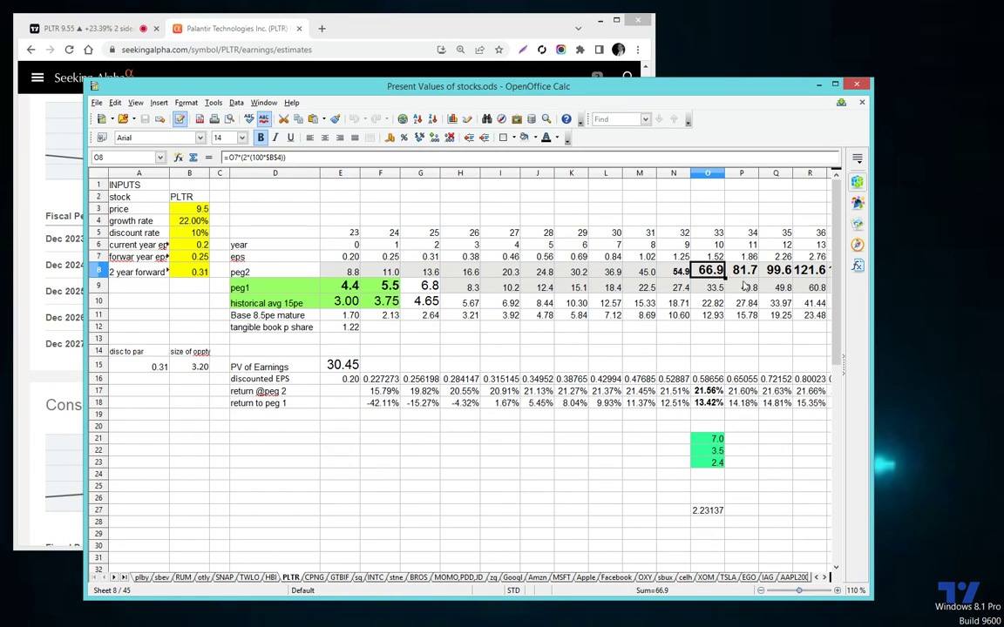
key(Down)
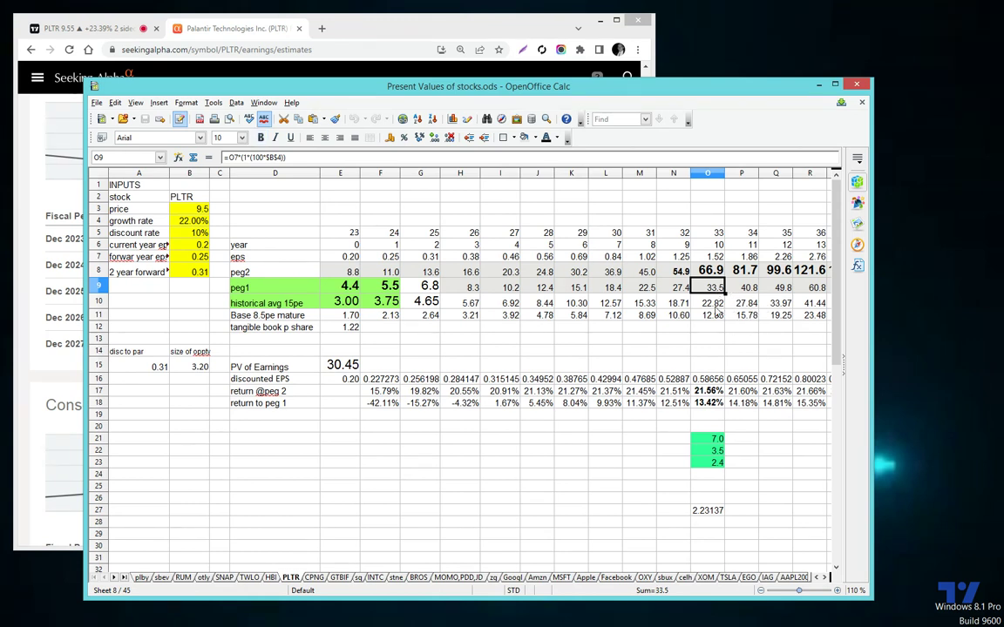
key(Down)
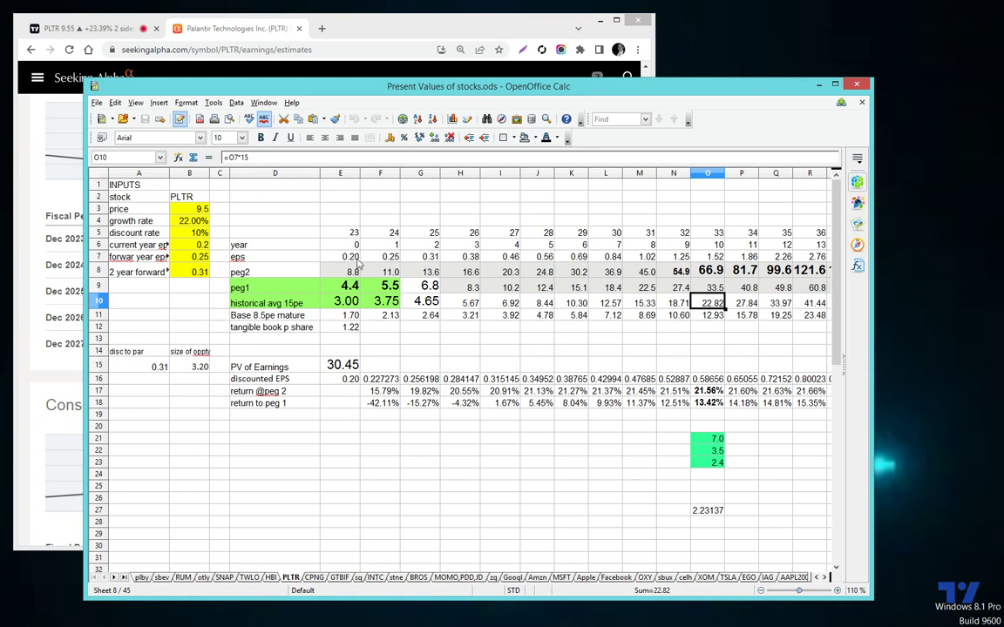
Inspect the peg2 formulas in E8 and F8, historical averages from E10, and the peg1 row to L9
click(344, 272)
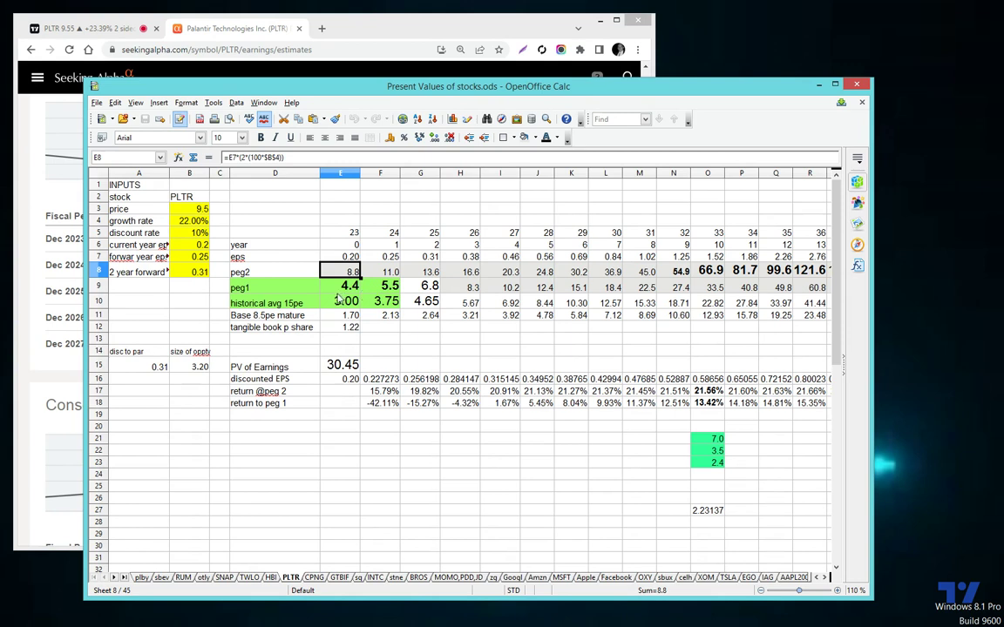
click(337, 304)
key(Right)
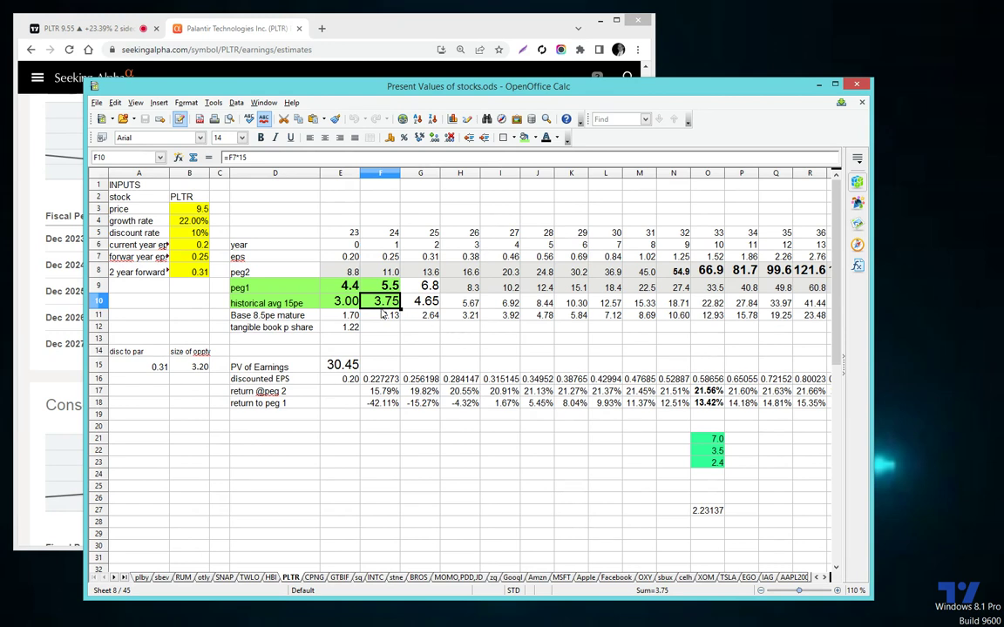
click(335, 271)
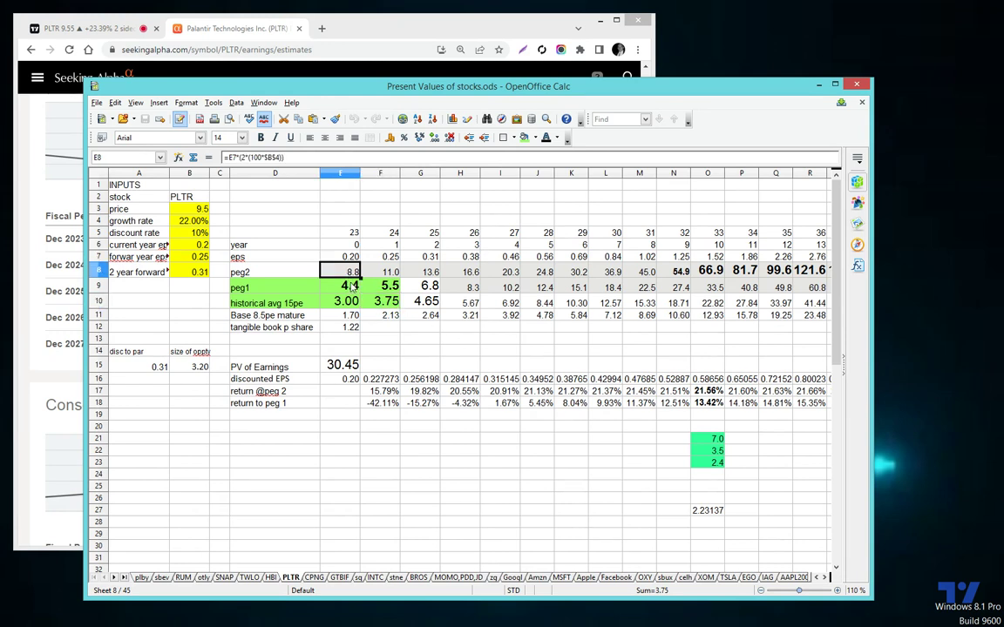
click(384, 273)
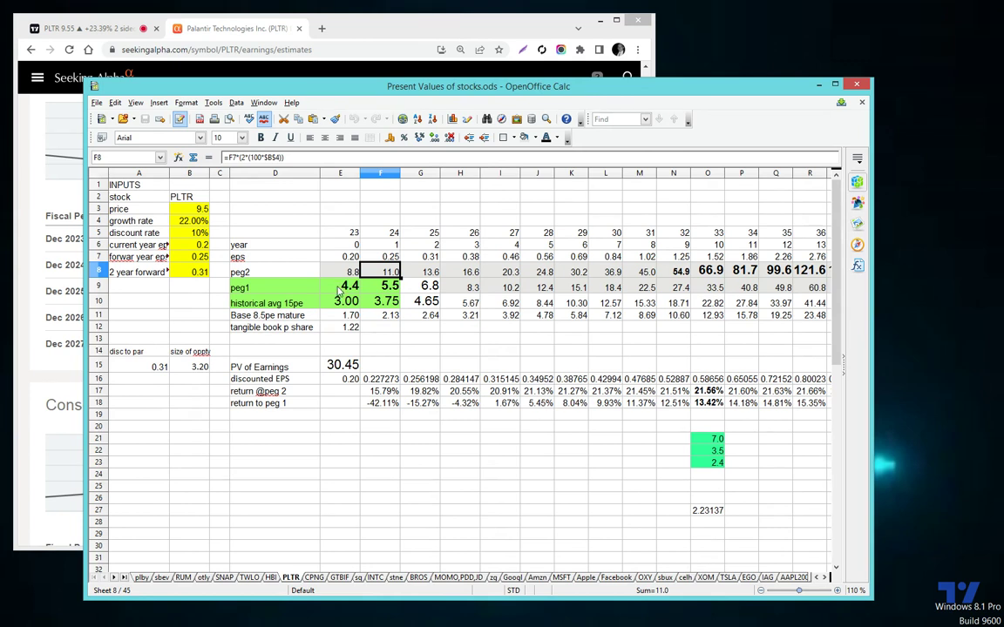
click(341, 290)
key(Right)
key(Right)
key(Right)
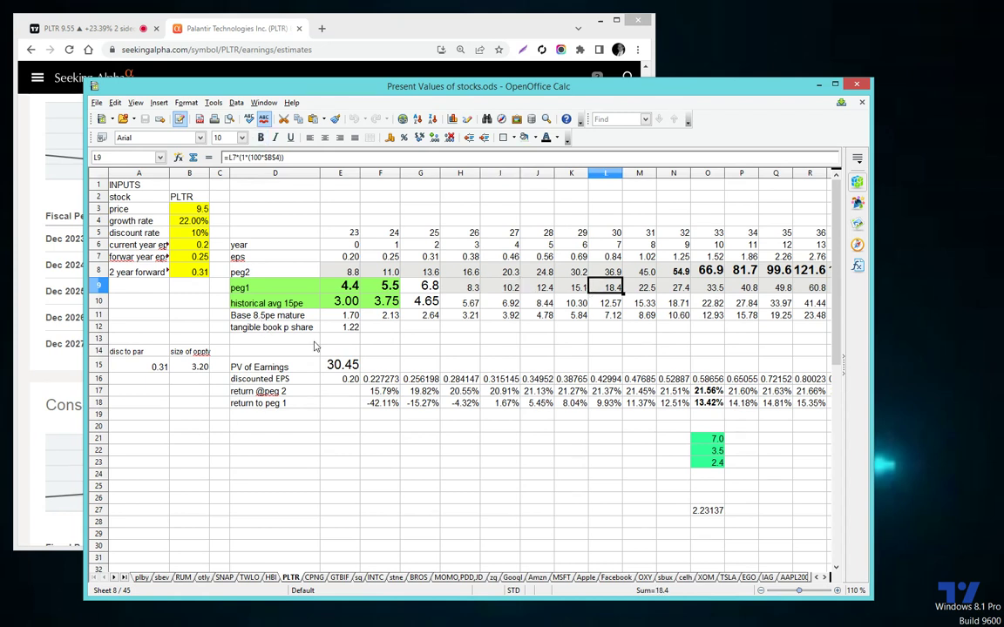
Bring the TradingView PLTR chart in front of the valuation spreadsheet
click(355, 30)
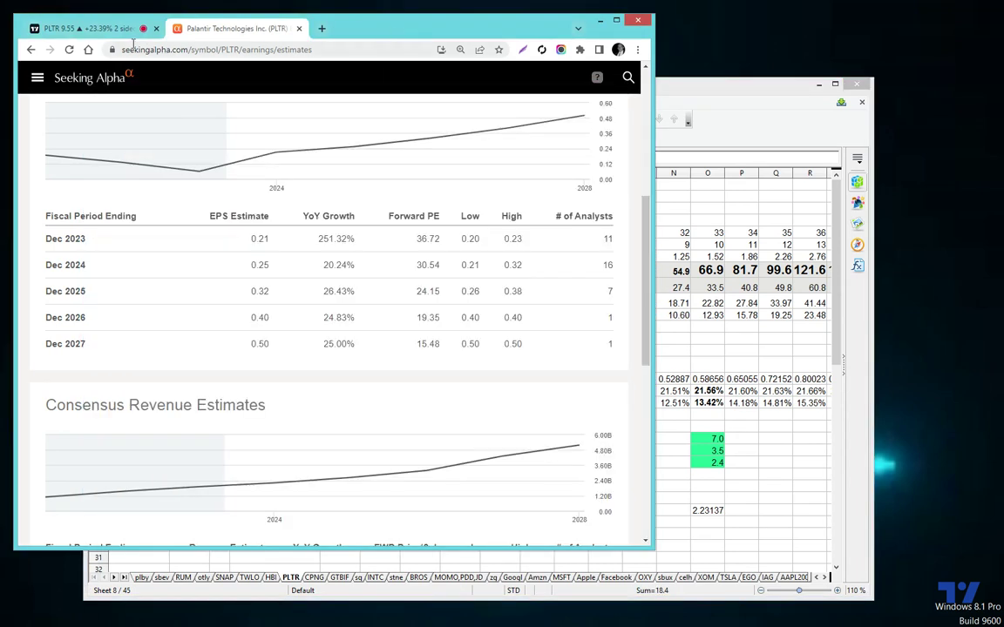
click(102, 30)
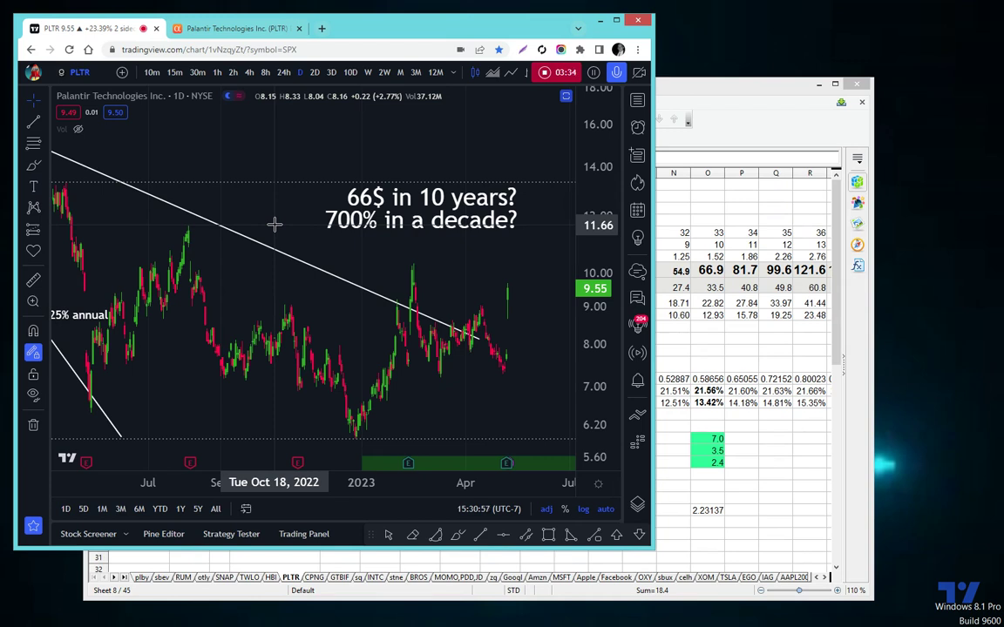
click(678, 120)
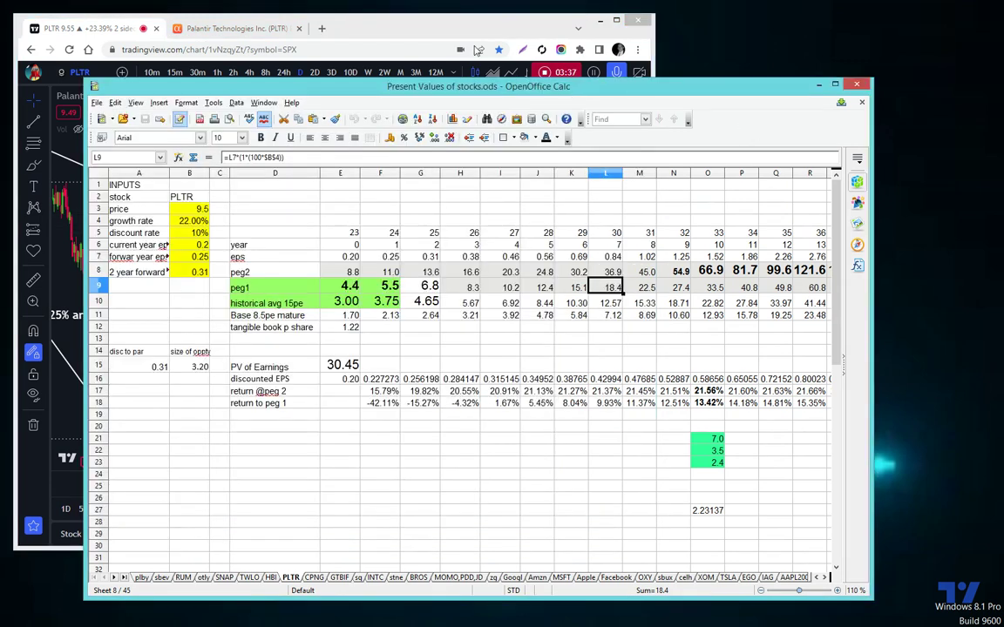
click(415, 26)
Show PLTR on weekly candles with drawings hidden, framing the multi-year history, then return to daily
click(368, 71)
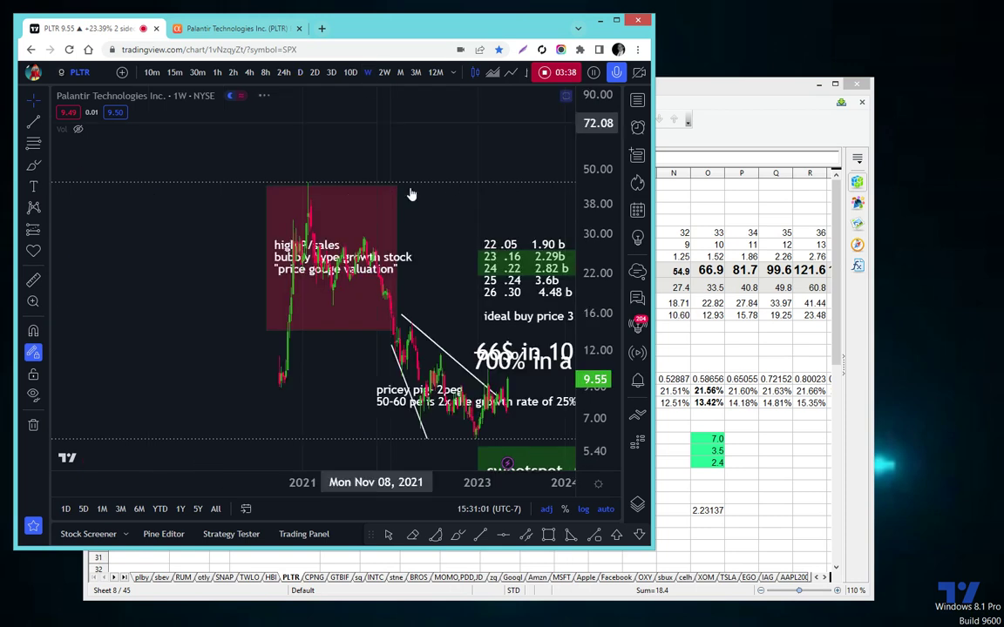
click(33, 395)
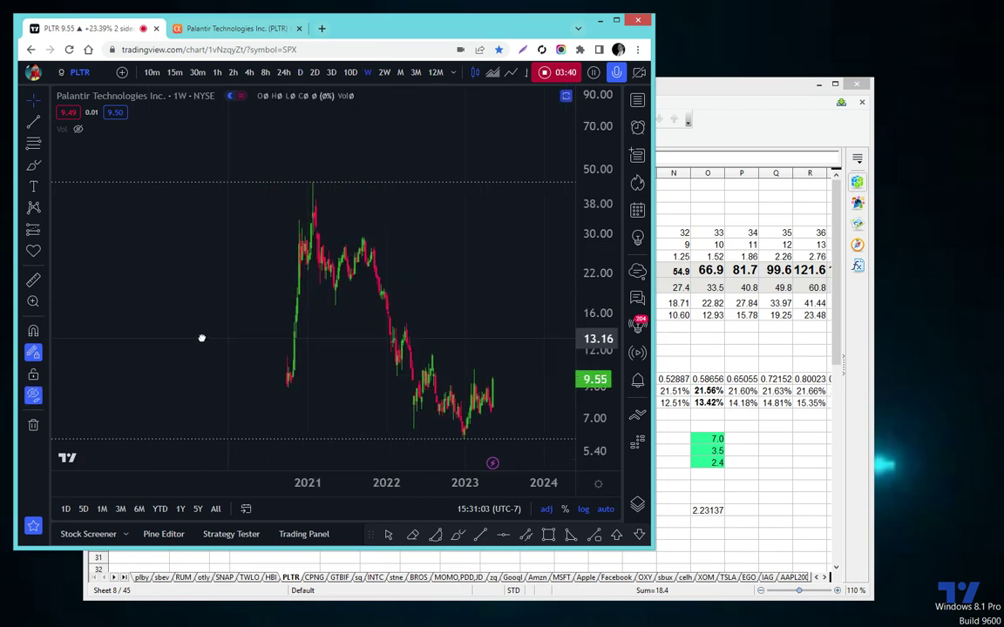
drag(201, 338, 128, 331)
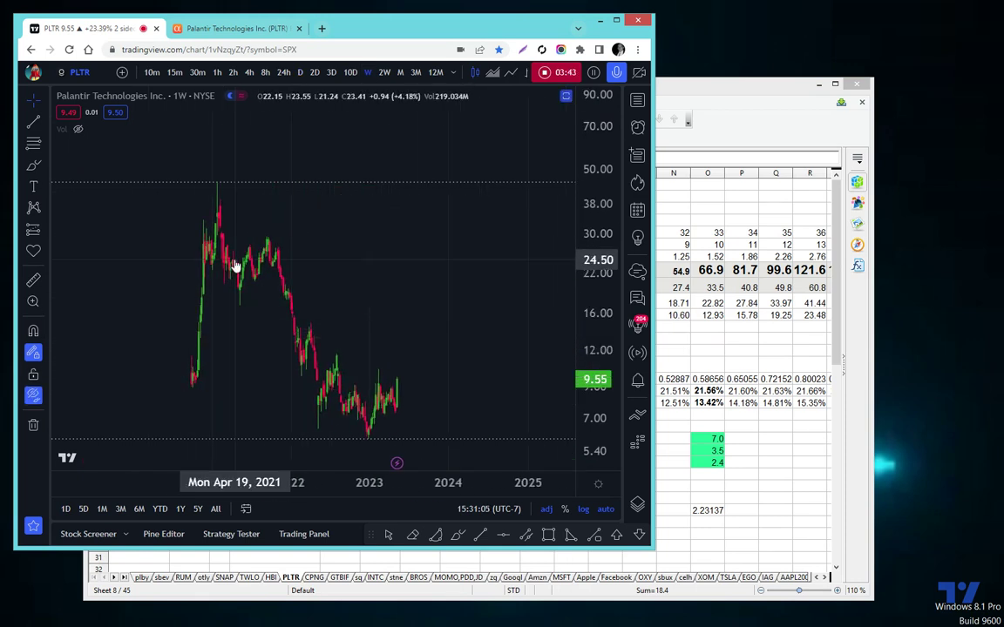
drag(234, 266, 266, 220)
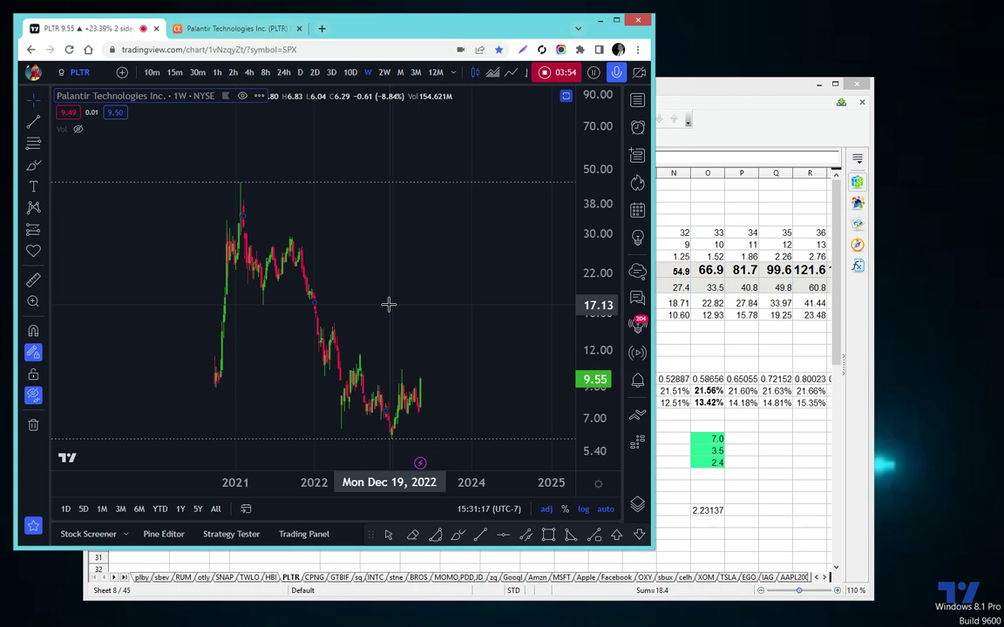
scroll(238, 267, up, 1)
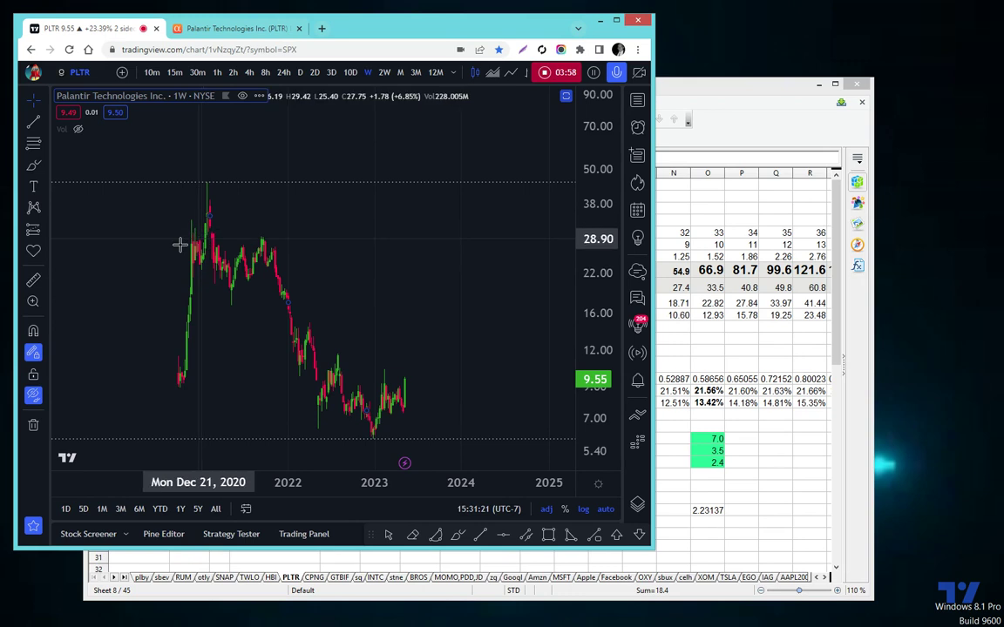
scroll(183, 259, up, 1)
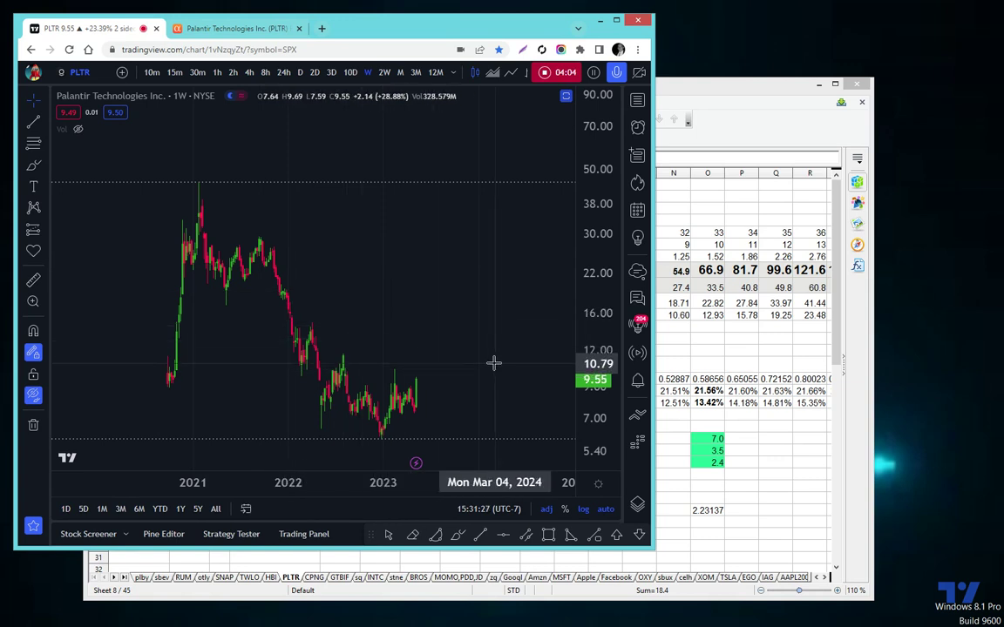
click(299, 72)
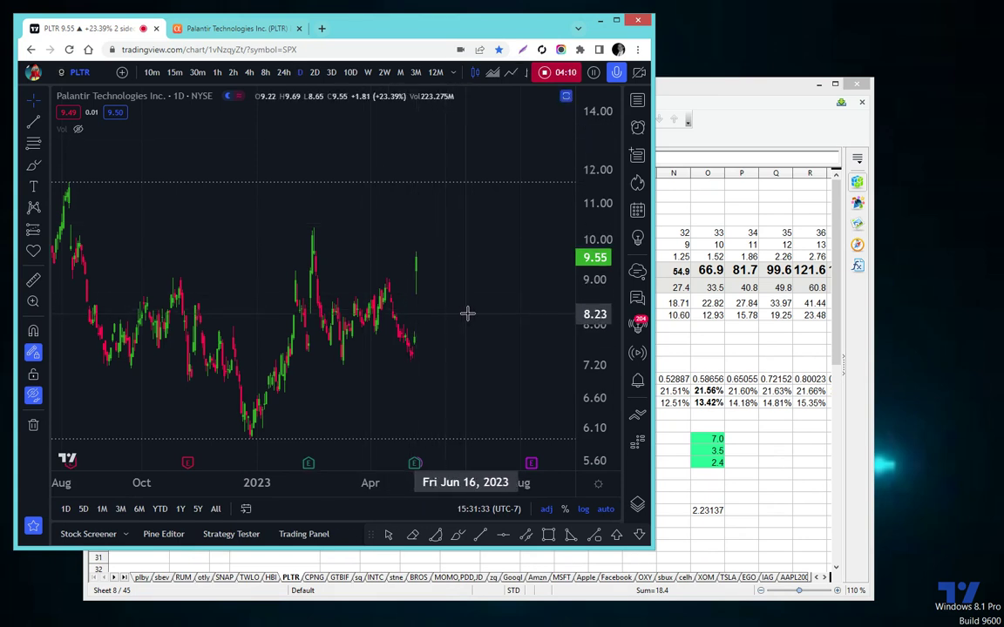
Frame the daily chart on roughly Aug 2022 to mid-2023, cross-checking the historical average in E10
scroll(471, 315, down, 3)
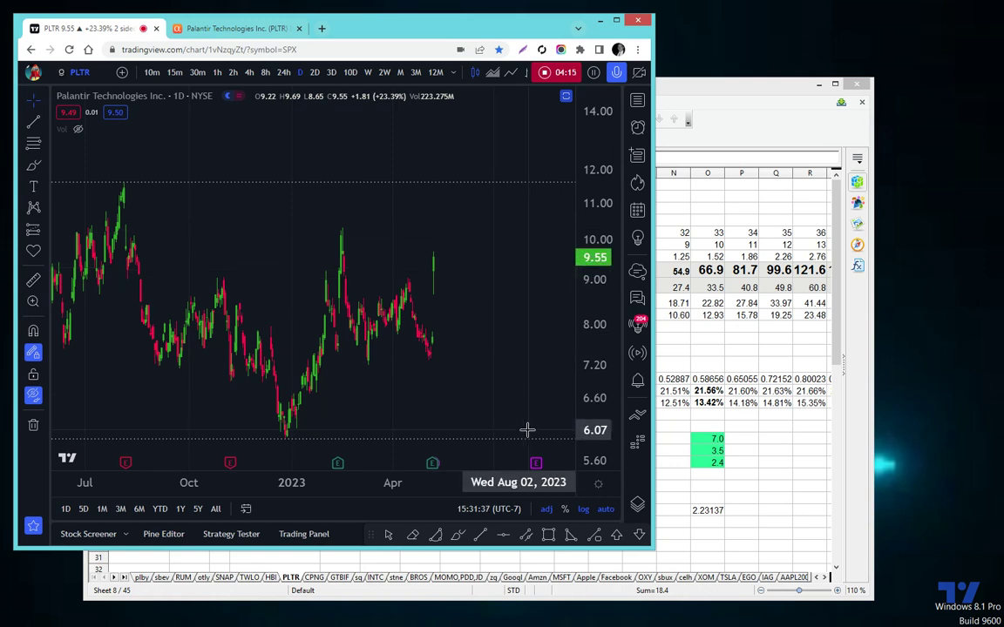
drag(533, 379, 509, 347)
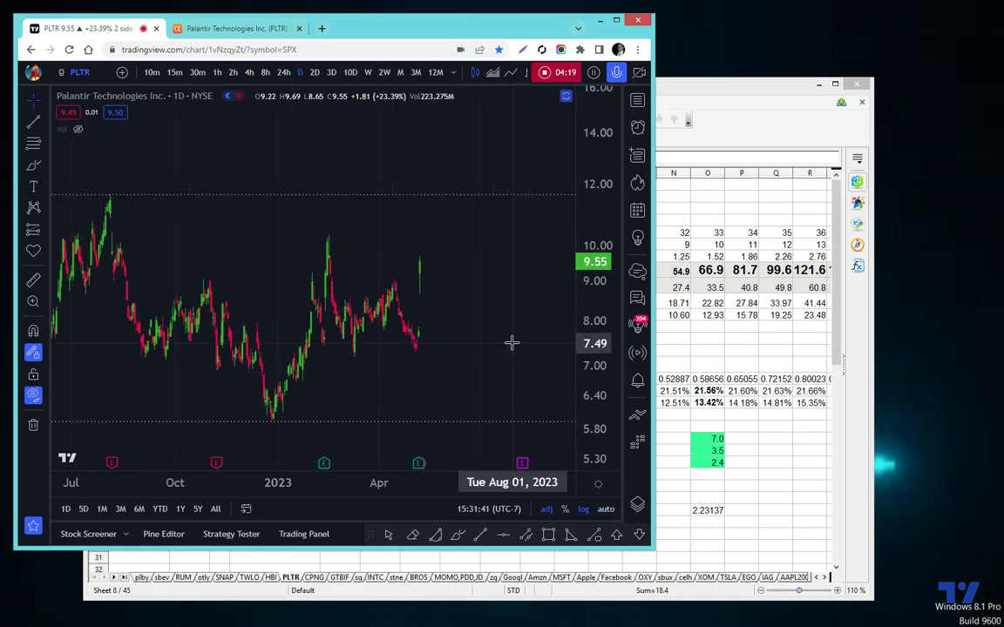
click(768, 133)
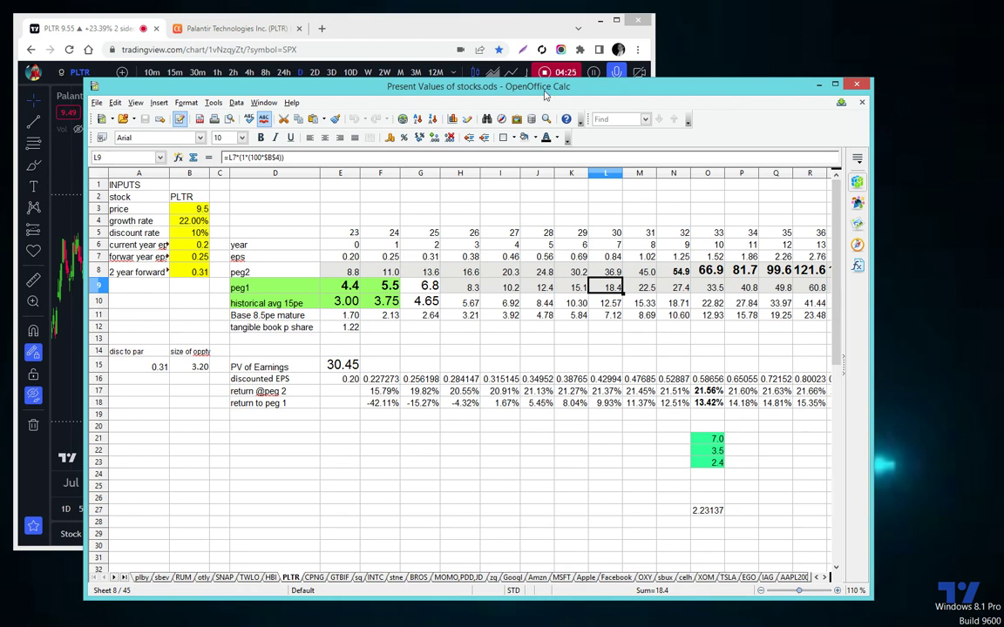
click(355, 301)
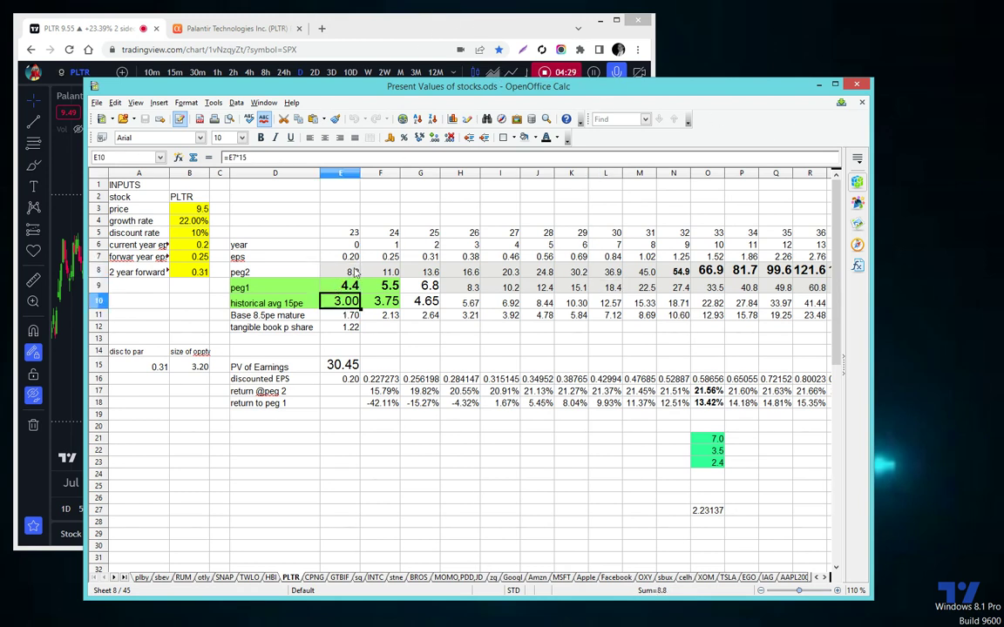
click(422, 31)
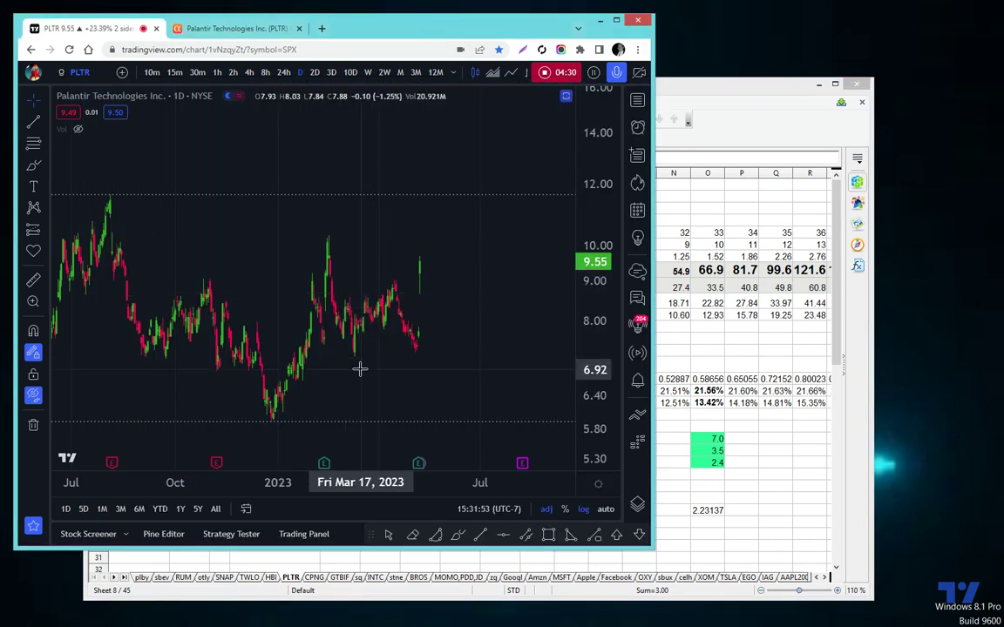
scroll(498, 353, down, 1)
scroll(484, 349, up, 2)
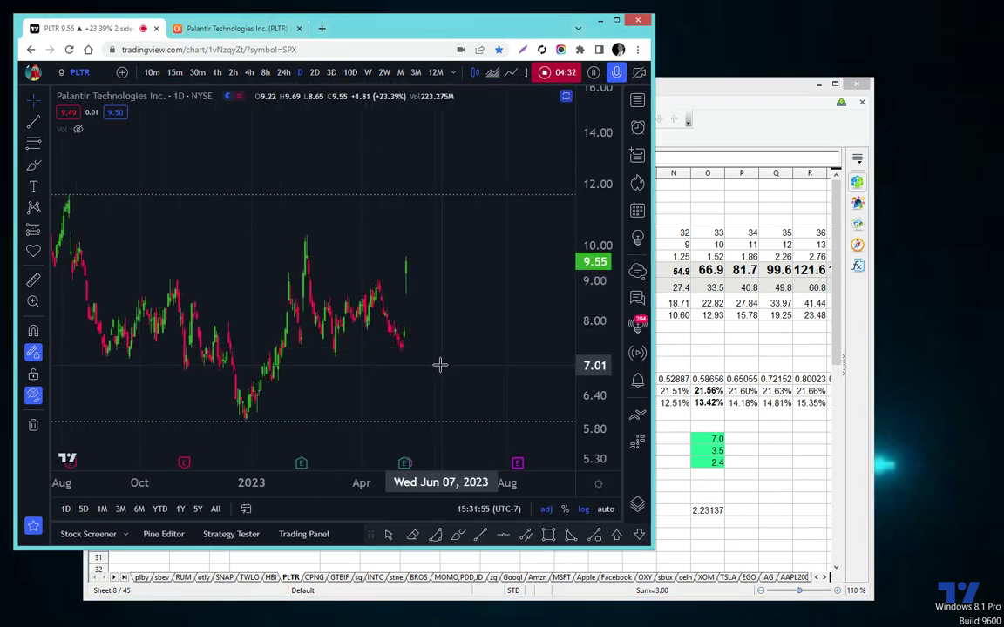